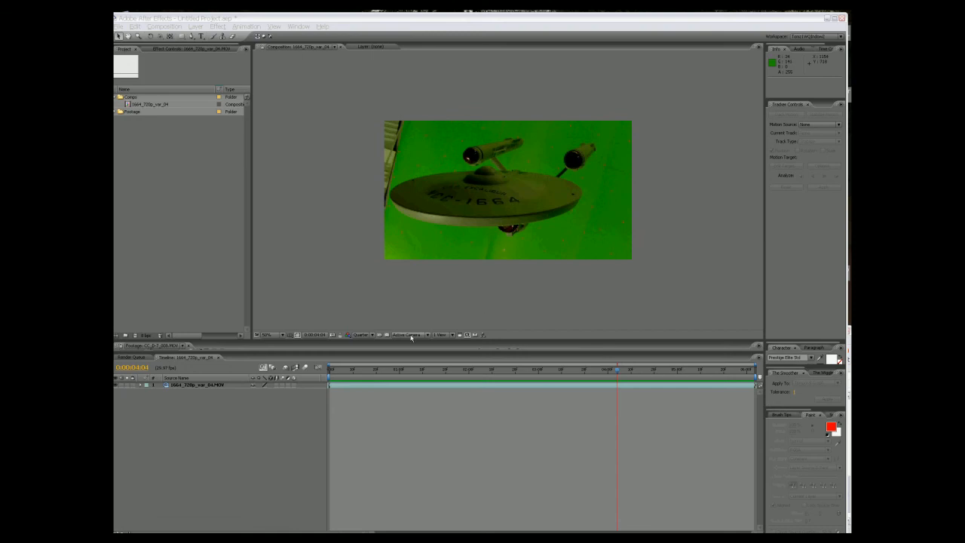
Keep the preview at Quarter resolution and review the composition's frame size, frame rate and duration settings without changing them
{"action": "left_click", "coordinate": [373, 337]}
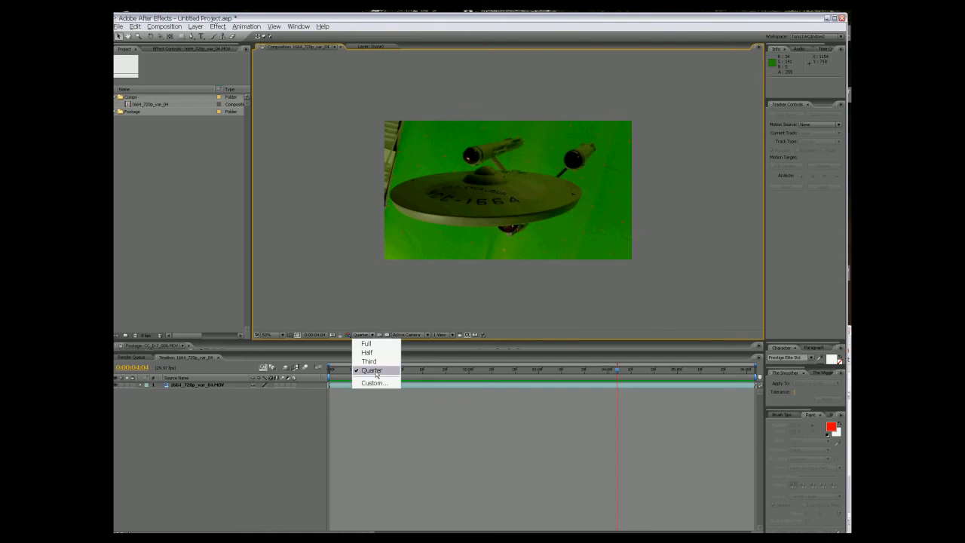
{"action": "left_click", "coordinate": [376, 374]}
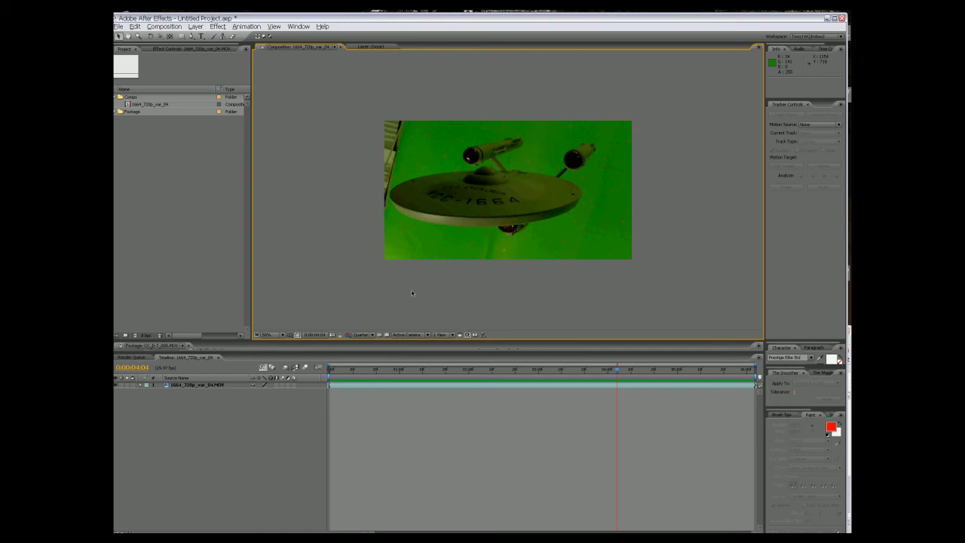
{"action": "left_click", "coordinate": [174, 28]}
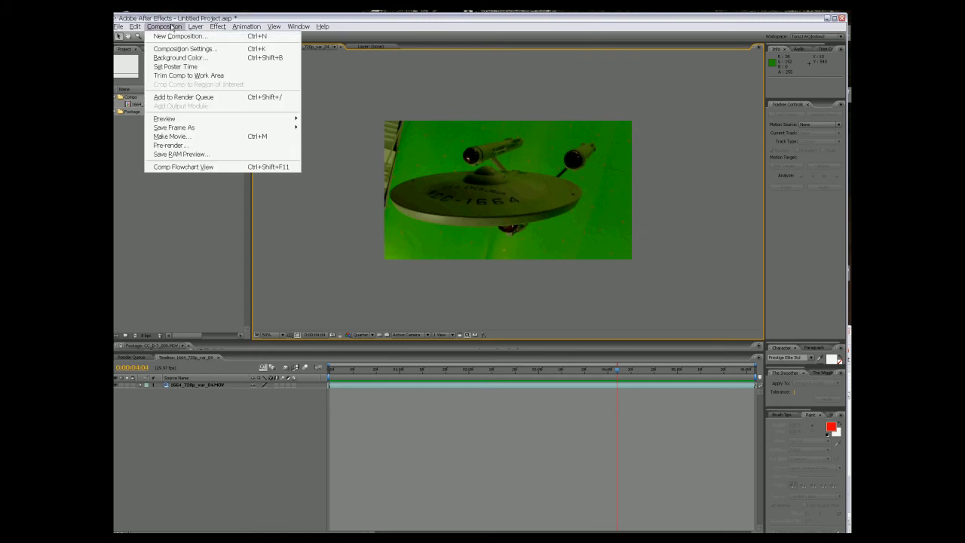
{"action": "left_click", "coordinate": [179, 49]}
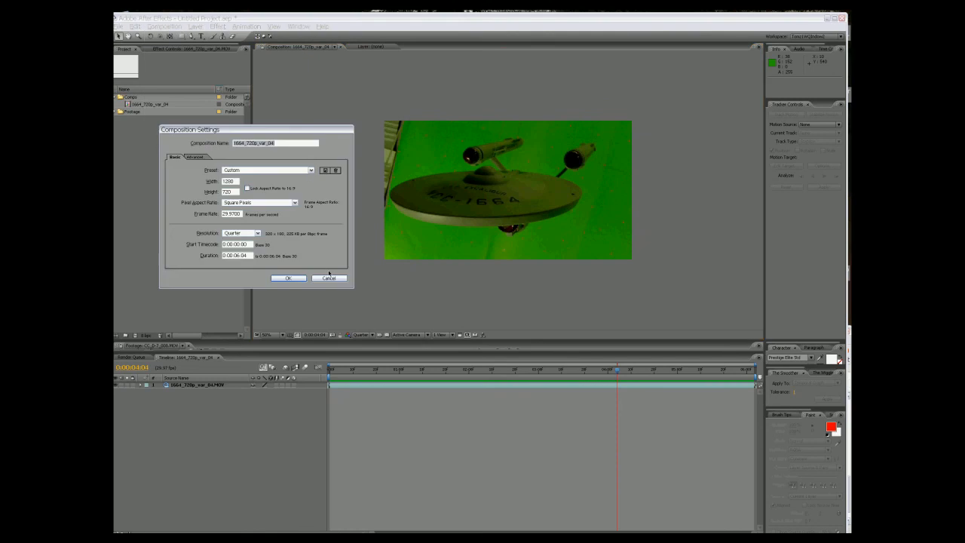
{"action": "left_click", "coordinate": [329, 277]}
{"action": "key", "text": "ctrl+k"}
{"action": "left_click_drag", "start_coordinate": [273, 130], "coordinate": [314, 167]}
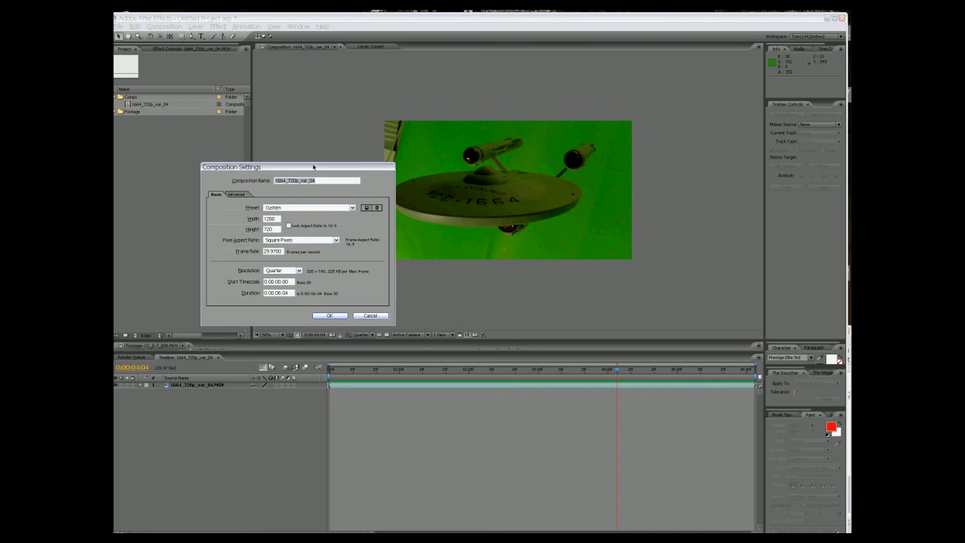
{"action": "left_click", "coordinate": [272, 218]}
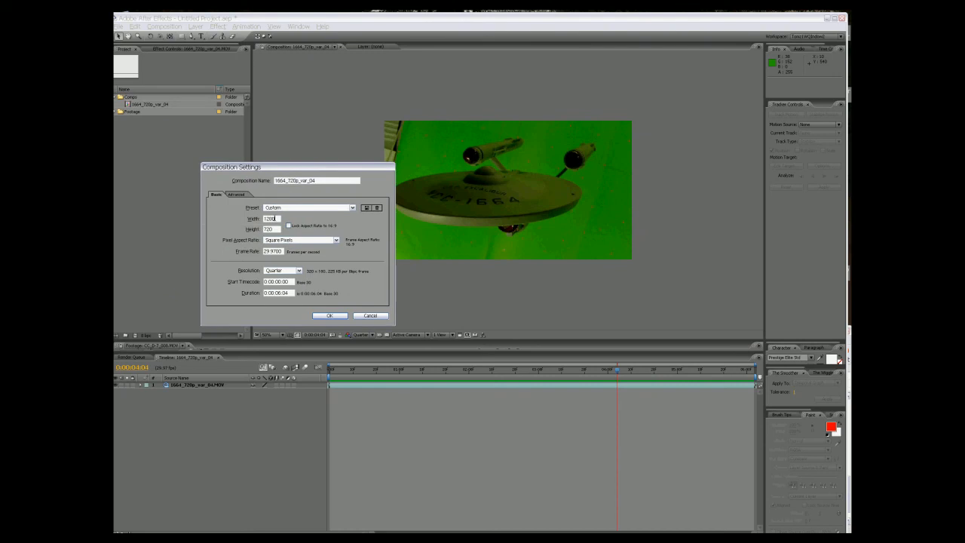
{"action": "left_click", "coordinate": [285, 293]}
{"action": "left_click", "coordinate": [282, 251]}
{"action": "double_click", "coordinate": [269, 230]}
{"action": "left_click", "coordinate": [370, 315]}
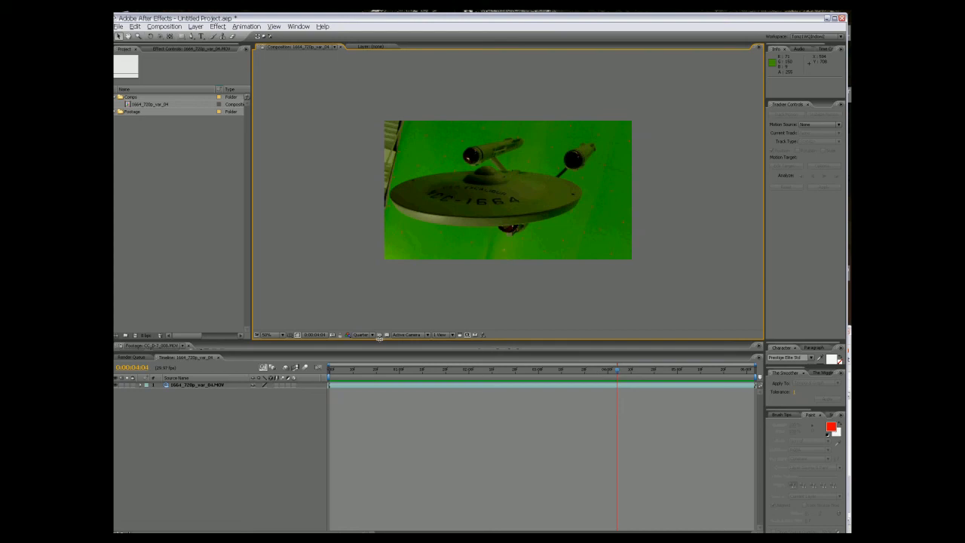
Play back the green-screen ship footage in the timeline
{"action": "left_click", "coordinate": [400, 371]}
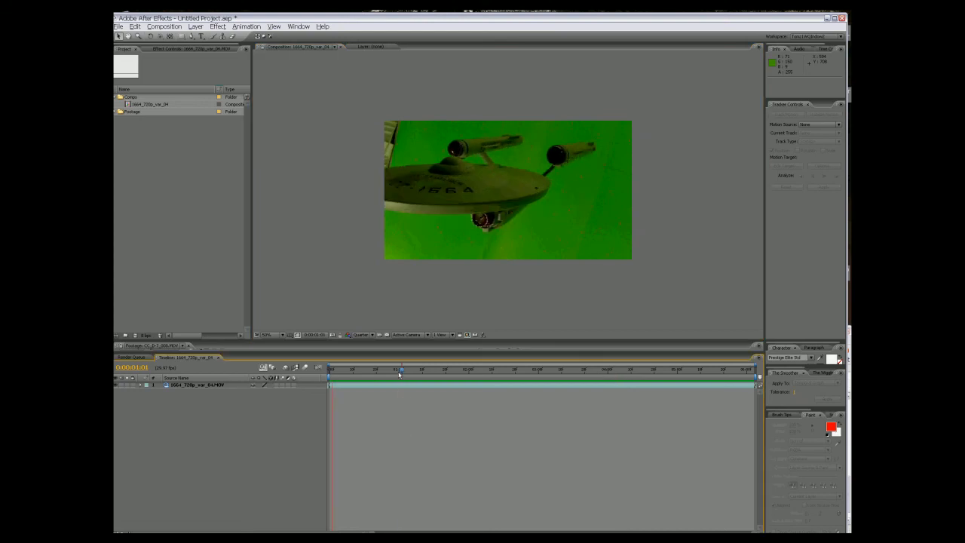
{"action": "key", "text": "space"}
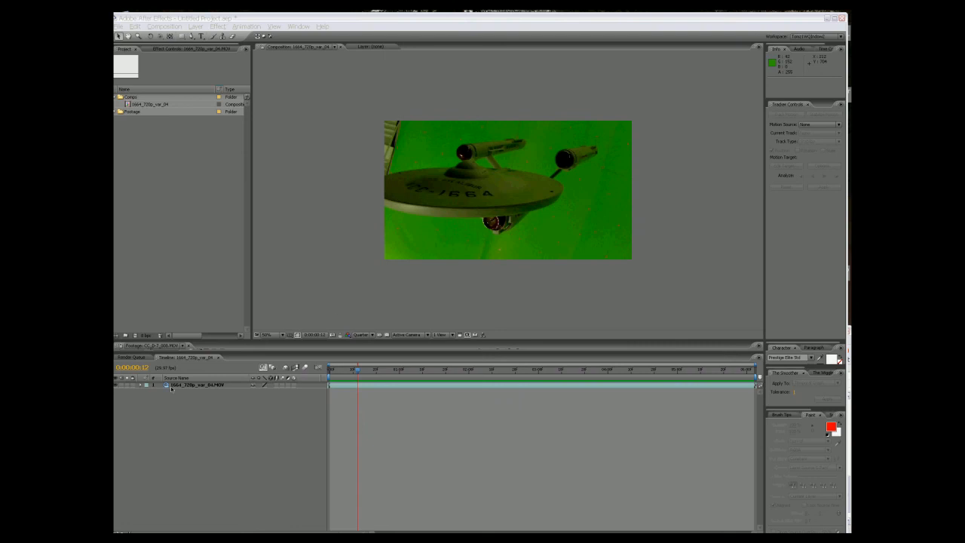
Try to add a new light layer to the composition
{"action": "right_click", "coordinate": [240, 401]}
{"action": "mouse_move", "coordinate": [330, 407]}
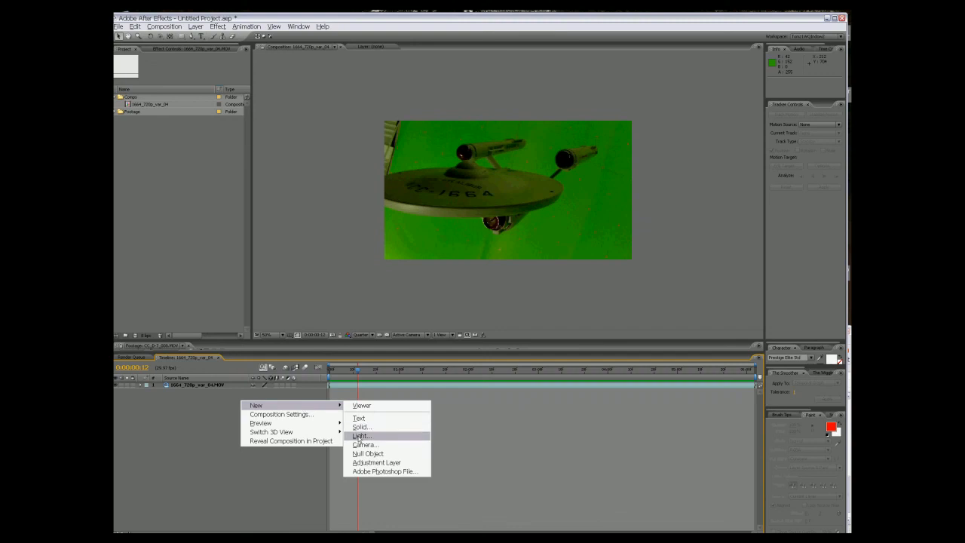
{"action": "left_click", "coordinate": [359, 437]}
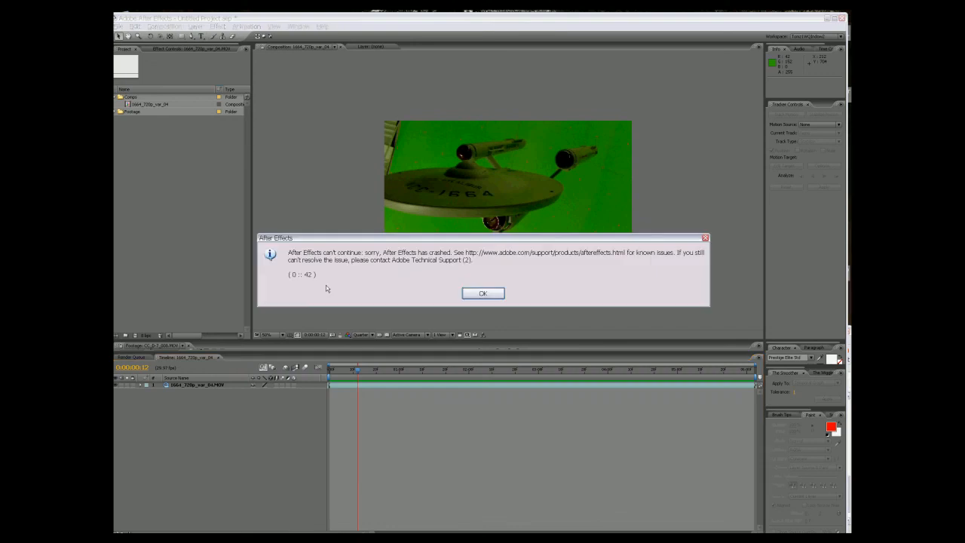
Save the project's recovery copy as Copy of Untitled Project.aep on the Scratch 60 (E:) drive
{"action": "left_click", "coordinate": [484, 294]}
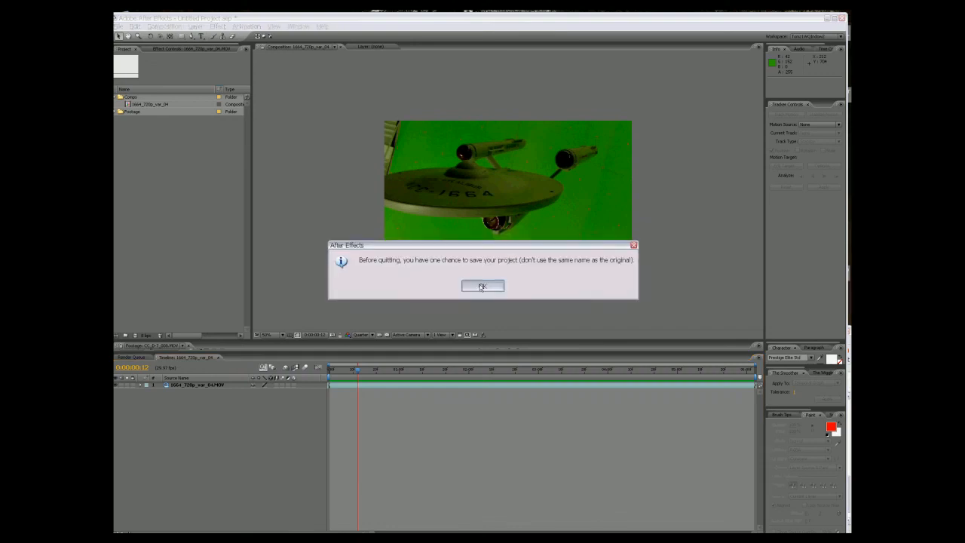
{"action": "left_click", "coordinate": [482, 286]}
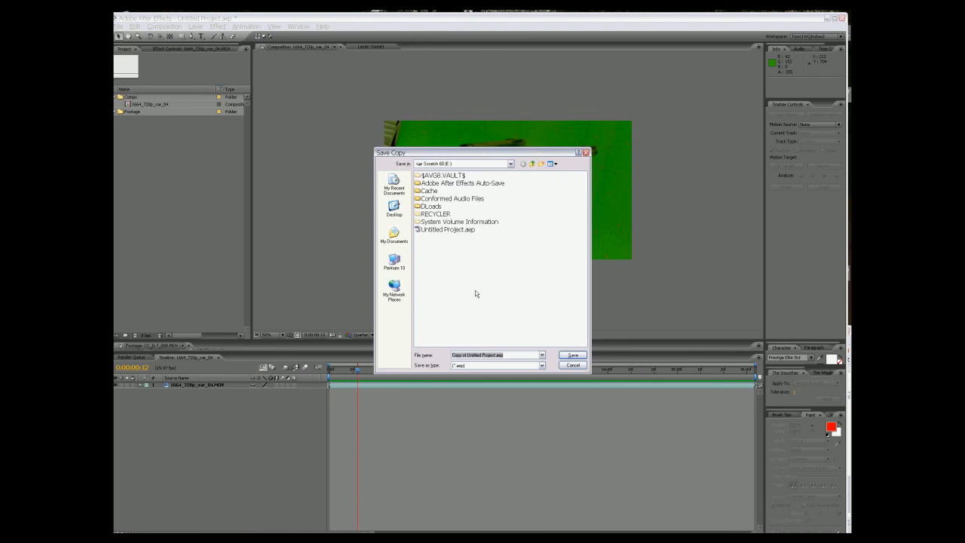
{"action": "left_click", "coordinate": [573, 356]}
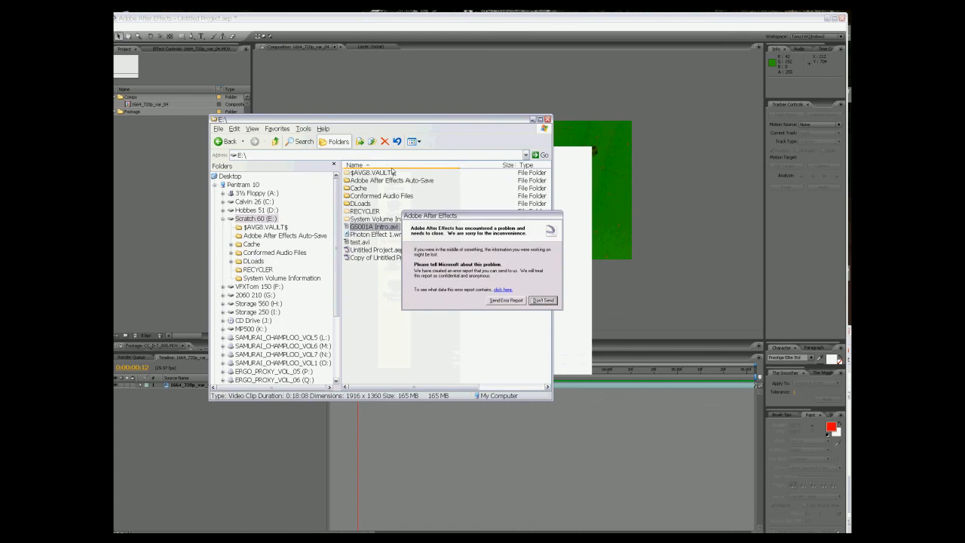
Decline the error report and reopen Copy of Untitled Project.aep from the Scratch 60 (E:) drive
{"action": "left_click", "coordinate": [539, 300]}
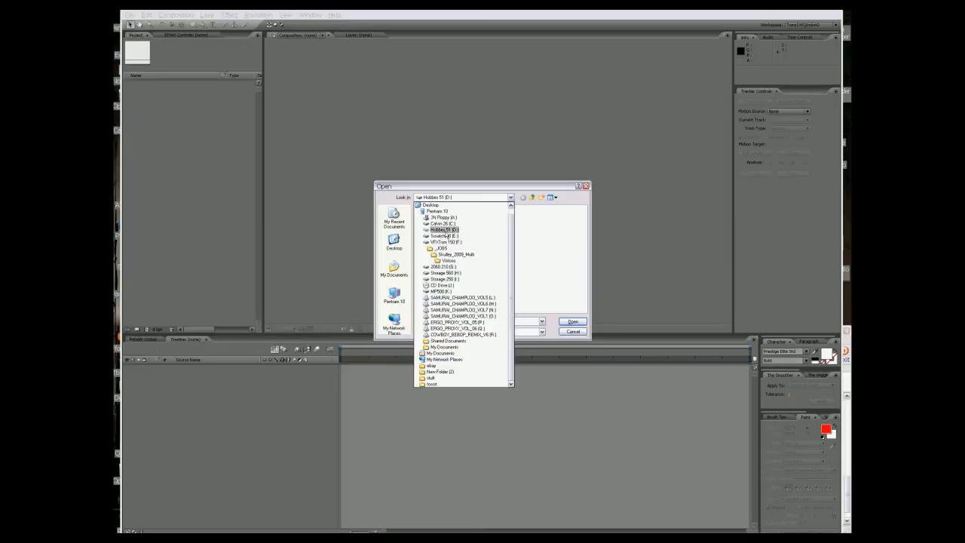
{"action": "left_click", "coordinate": [443, 236]}
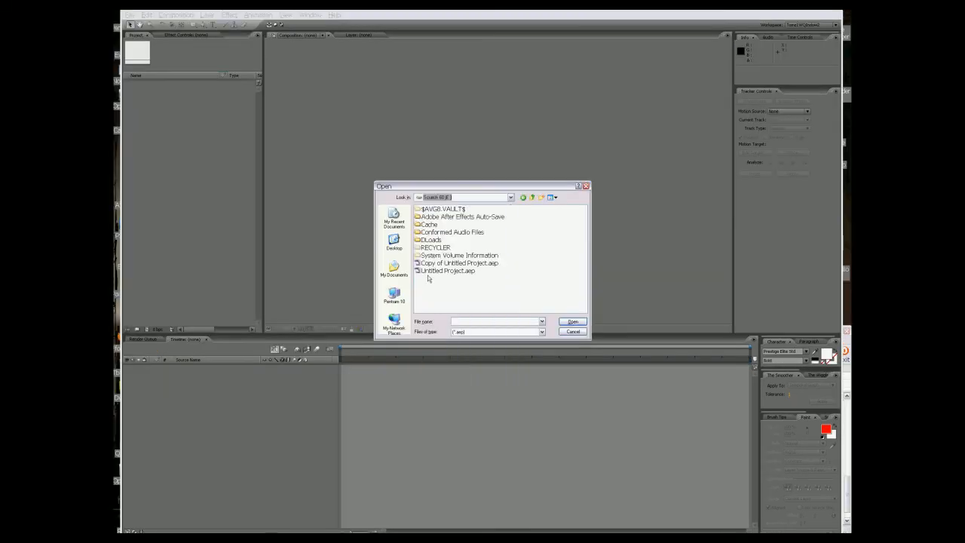
{"action": "left_click", "coordinate": [421, 273]}
{"action": "left_click", "coordinate": [448, 263]}
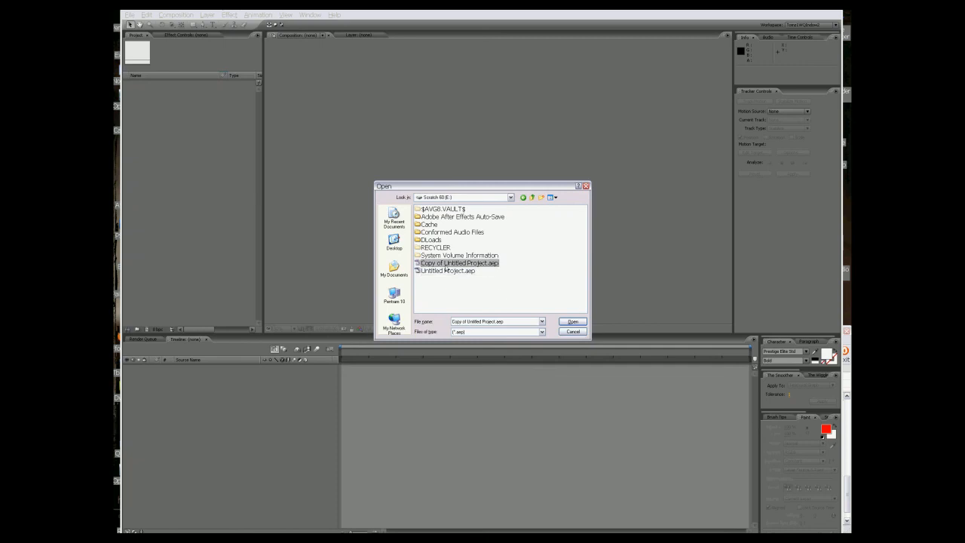
{"action": "left_click", "coordinate": [570, 322]}
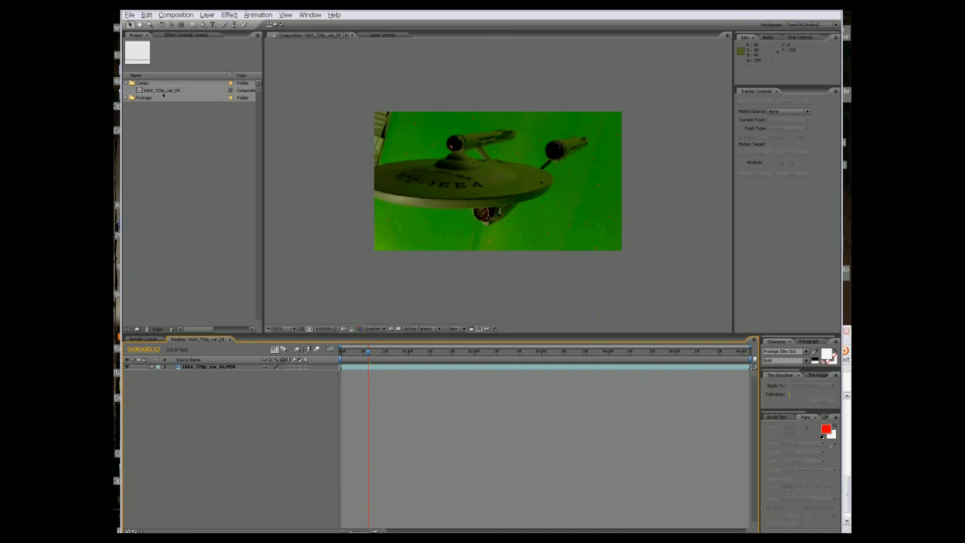
Save the recovered project under the new name 65_1TRI_Text01.aep on the Scratch 60 (E:) drive
{"action": "left_click", "coordinate": [130, 15]}
{"action": "left_click", "coordinate": [151, 97]}
{"action": "key", "text": "End"}
{"action": "key", "text": "Left"}
{"action": "key", "text": "Left"}
{"action": "key", "text": "Left"}
{"action": "key", "text": "Left"}
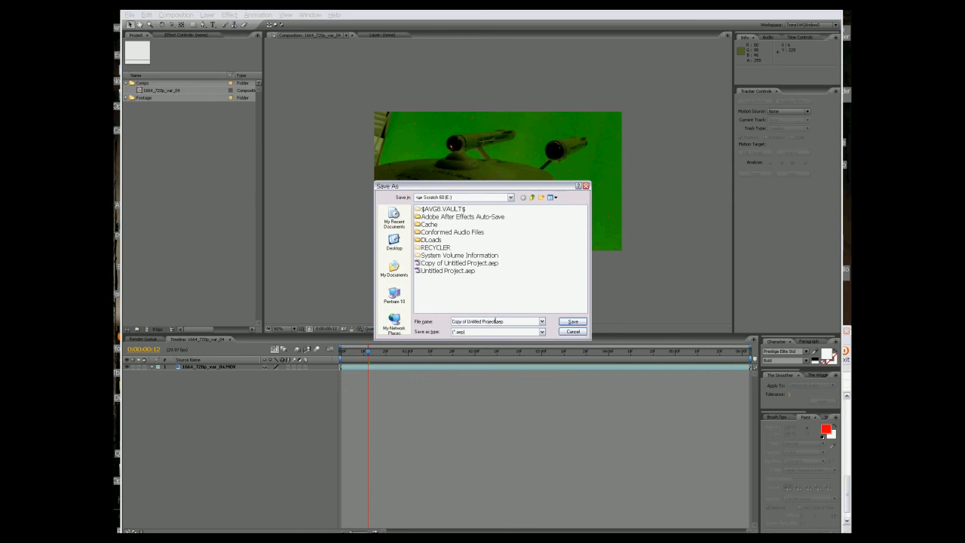
{"action": "key", "text": "shift+Home"}
{"action": "type", "text": "65_1Tri"}
{"action": "key", "text": "BackSpace"}
{"action": "key", "text": "BackSpace"}
{"action": "type", "text": "RI_Text01"}
{"action": "type", "text": "_Pl"}
{"action": "type", "text": "_tk1"}
{"action": "key", "text": "shift+Left"}
{"action": "key", "text": "shift+Left"}
{"action": "key", "text": "shift+Left"}
{"action": "key", "text": "shift+Left"}
{"action": "key", "text": "shift+Left"}
{"action": "key", "text": "shift+Left"}
{"action": "key", "text": "shift+Left"}
{"action": "key", "text": "BackSpace"}
{"action": "left_click", "coordinate": [571, 322]}
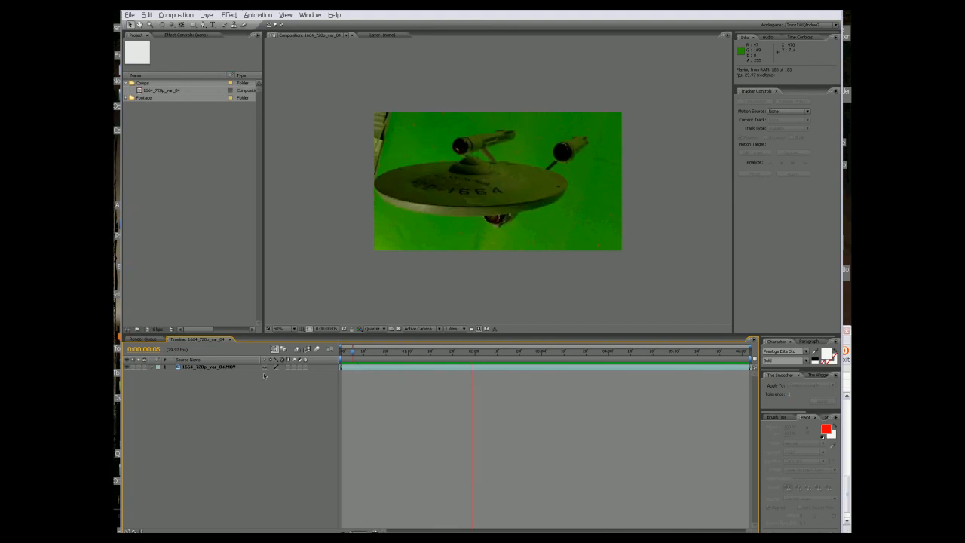
Stop the playback and display only the composition's red channel at Full resolution
{"action": "key", "text": "space"}
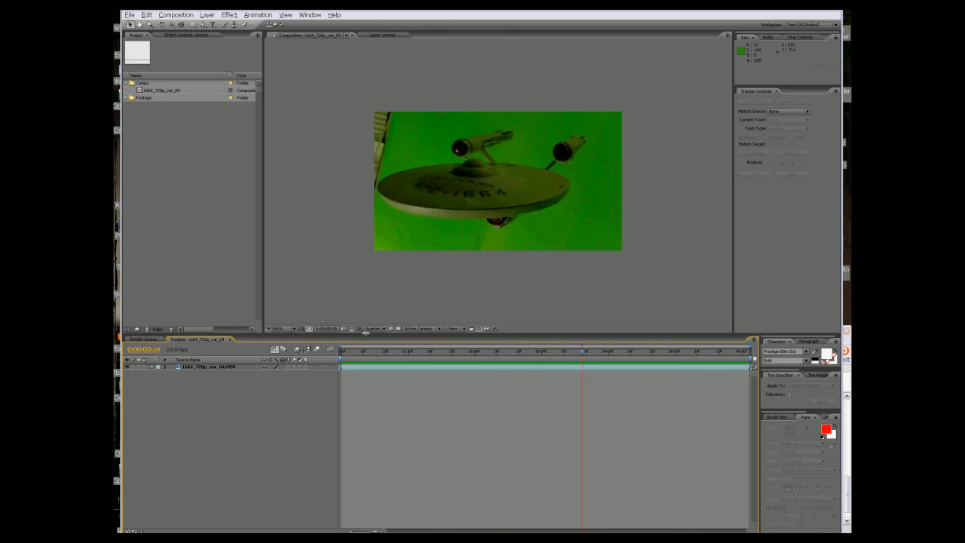
{"action": "left_click", "coordinate": [360, 330]}
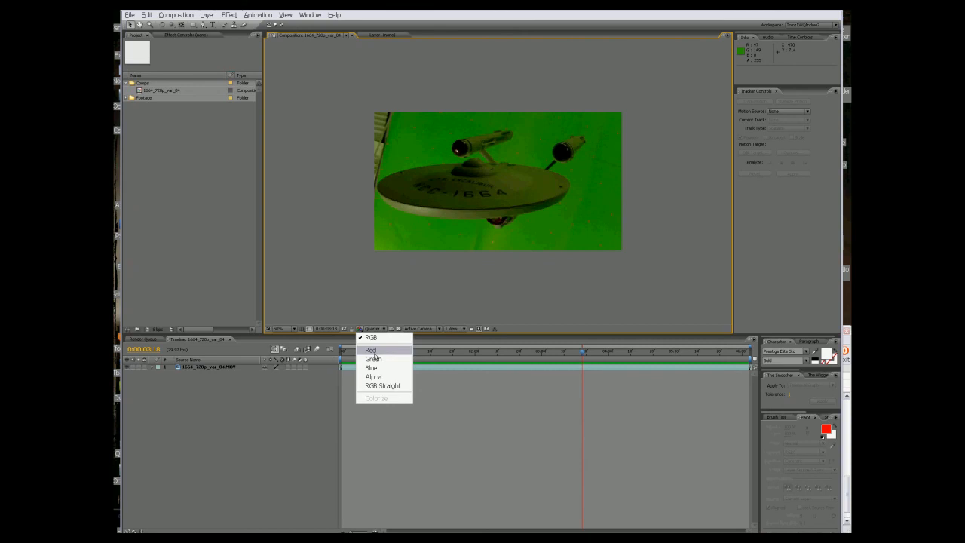
{"action": "left_click", "coordinate": [375, 353]}
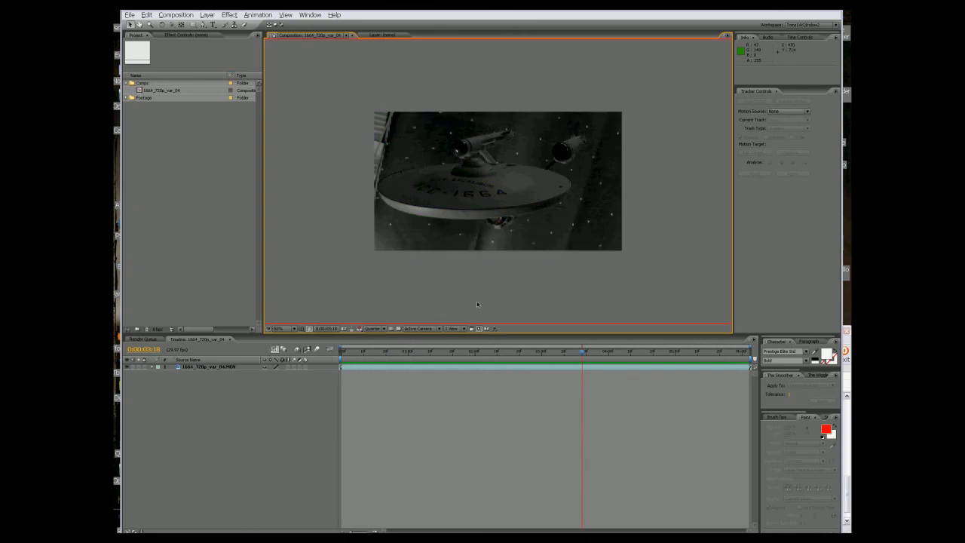
{"action": "left_click", "coordinate": [373, 329]}
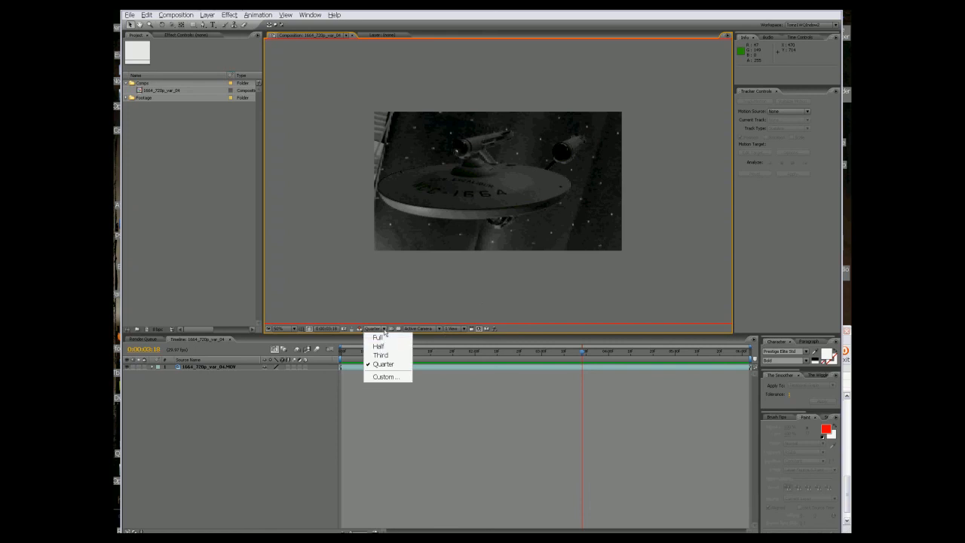
{"action": "left_click", "coordinate": [384, 339]}
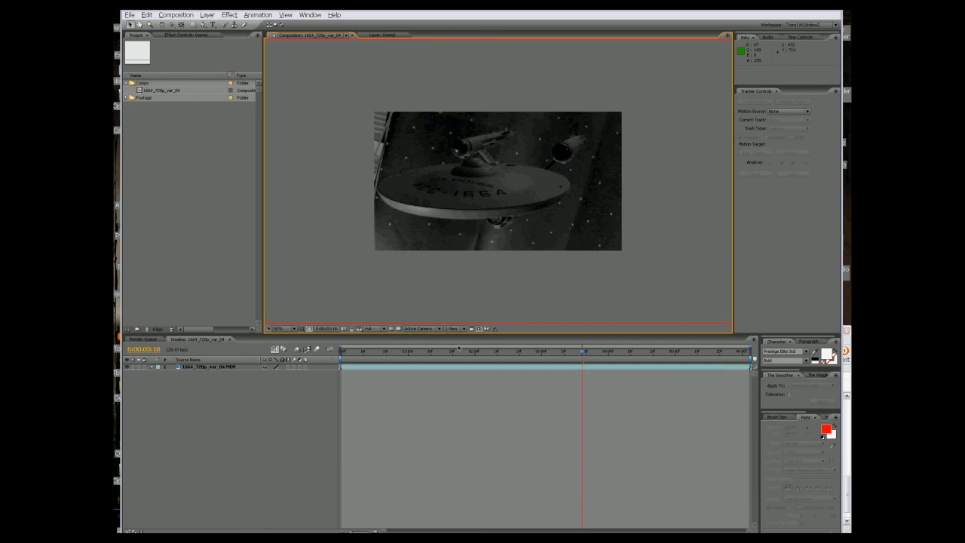
Enlarge the composition viewer by shrinking the surrounding panels and fit the footage to the available space
{"action": "left_click_drag", "start_coordinate": [457, 334], "coordinate": [444, 461]}
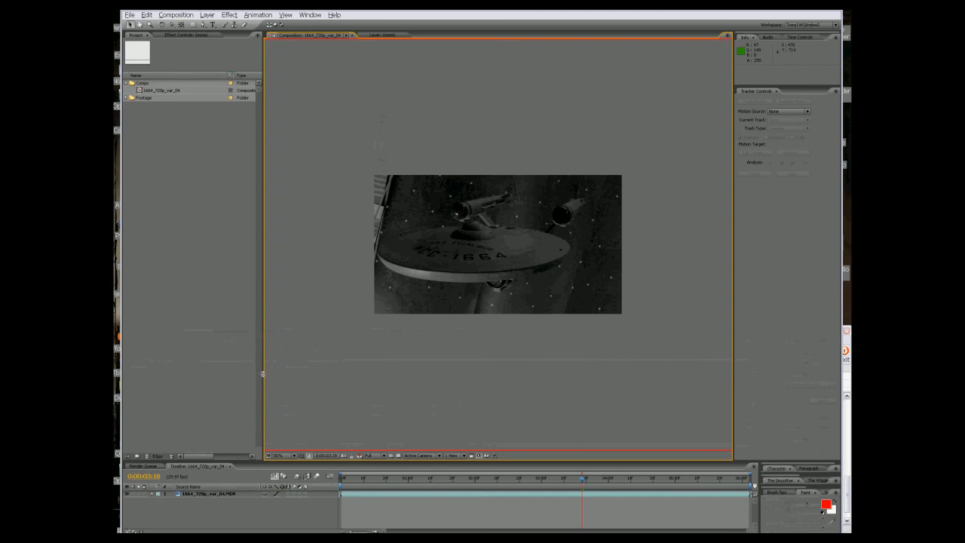
{"action": "left_click_drag", "start_coordinate": [263, 374], "coordinate": [238, 386]}
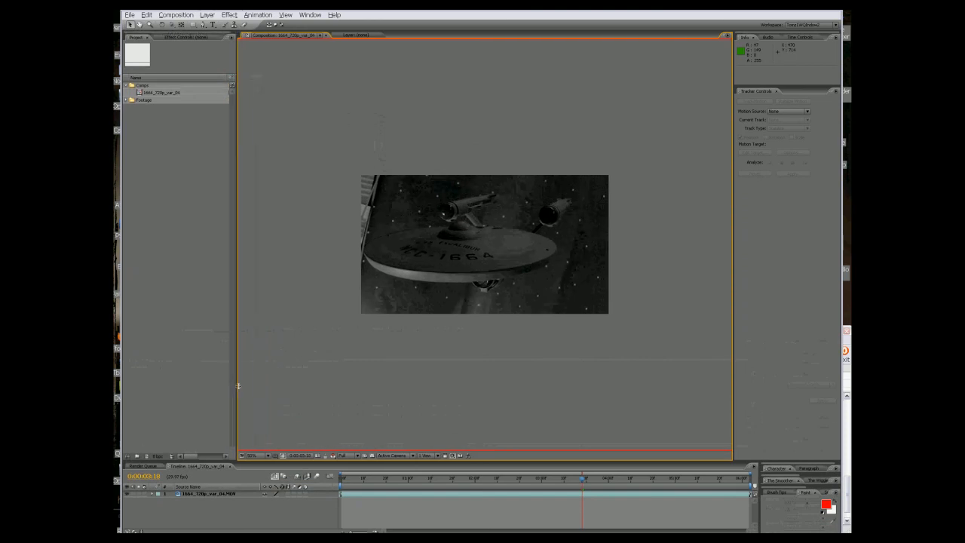
{"action": "left_click", "coordinate": [269, 455]}
{"action": "left_click", "coordinate": [270, 314]}
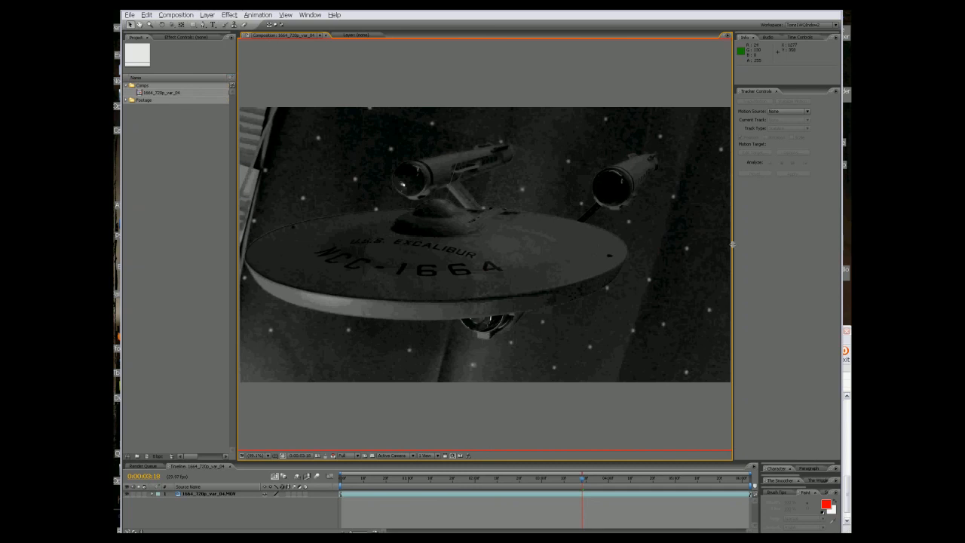
{"action": "left_click_drag", "start_coordinate": [732, 244], "coordinate": [797, 246]}
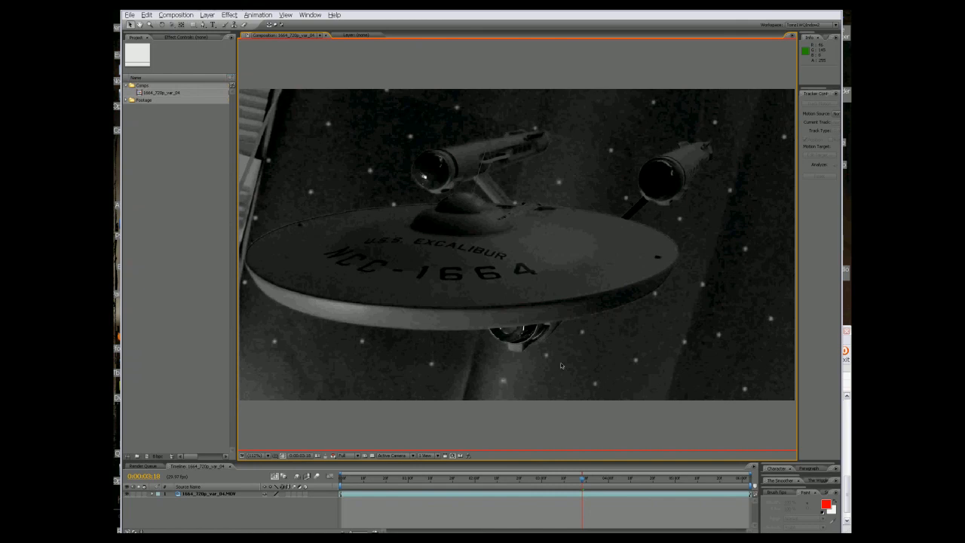
Compare the footage's green and red channels in the viewer, ending on the red channel
{"action": "left_click", "coordinate": [337, 458]}
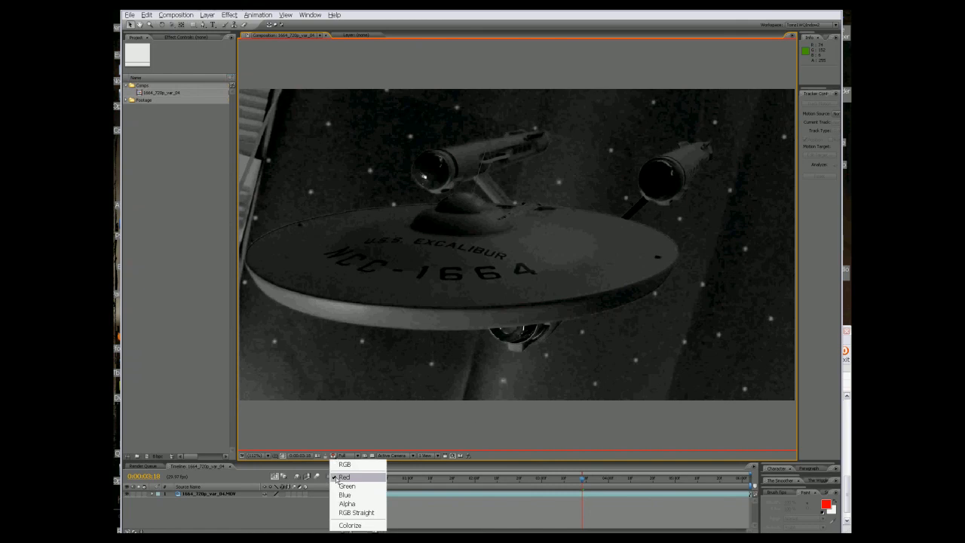
{"action": "left_click", "coordinate": [341, 485]}
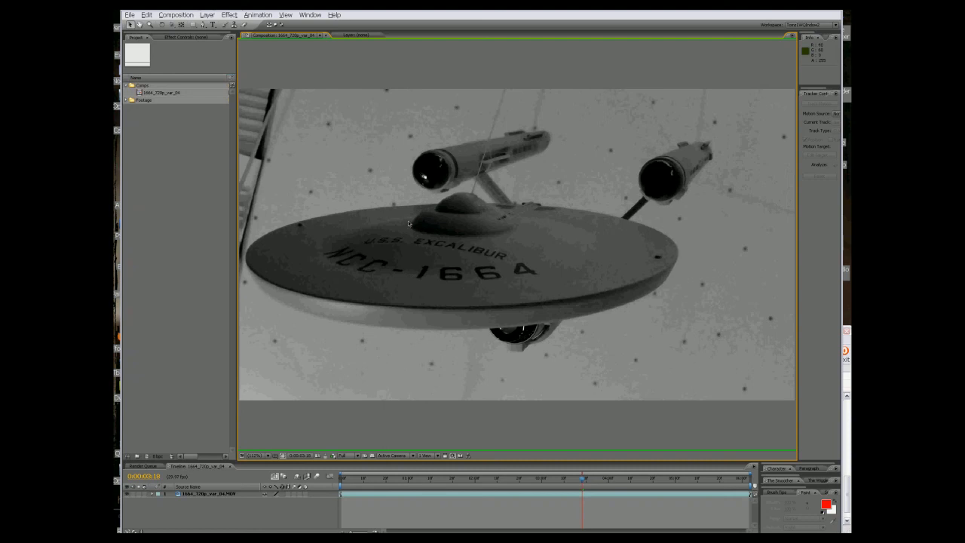
{"action": "left_click", "coordinate": [337, 457]}
{"action": "left_click", "coordinate": [349, 474]}
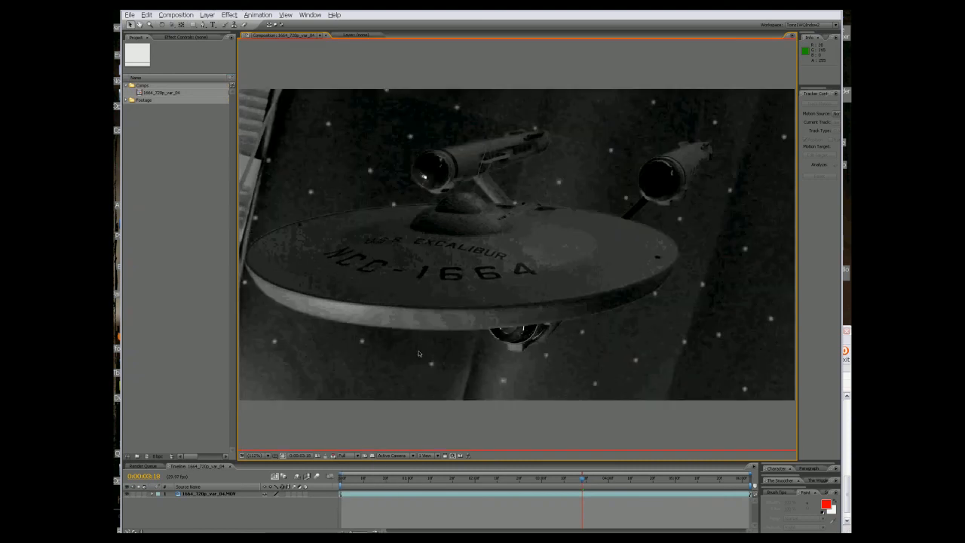
{"action": "left_click", "coordinate": [335, 456]}
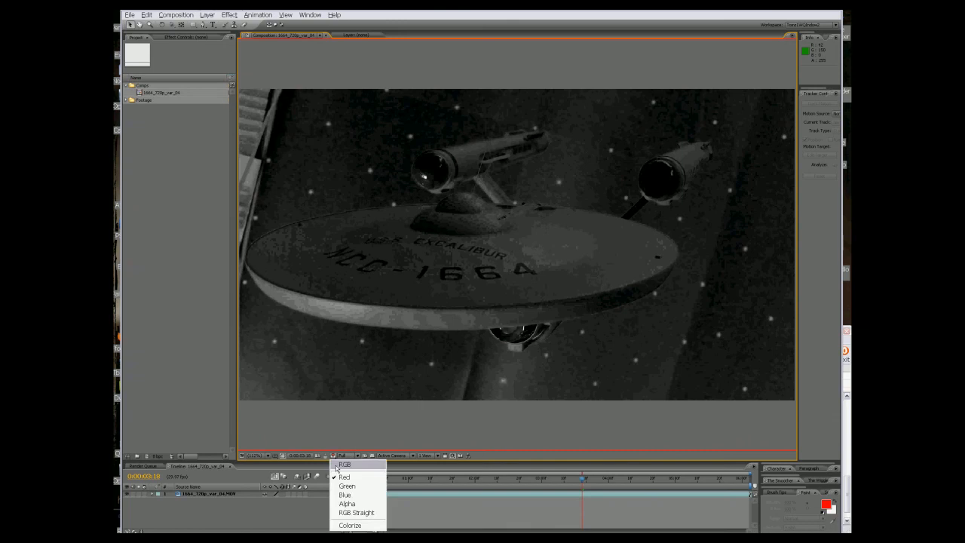
{"action": "left_click", "coordinate": [347, 486]}
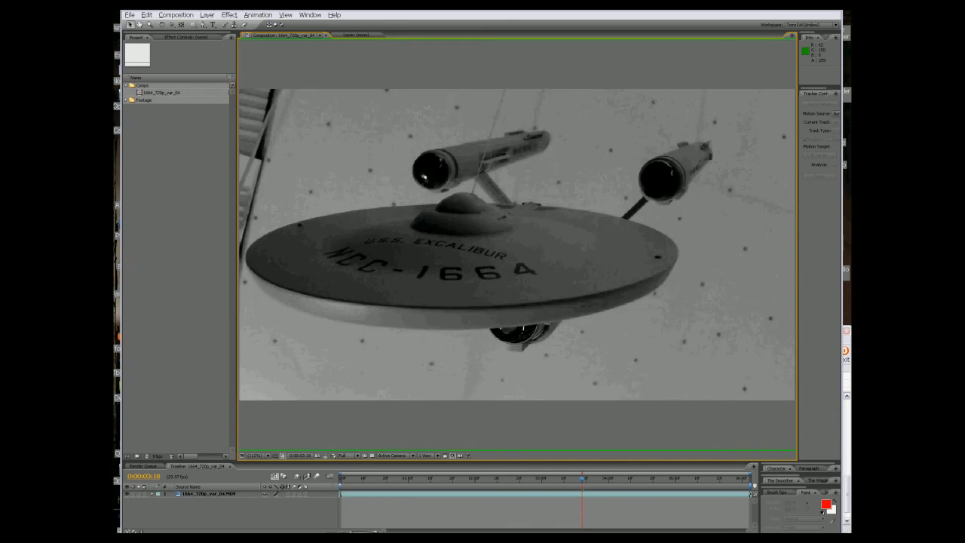
{"action": "left_click", "coordinate": [332, 456]}
{"action": "left_click", "coordinate": [331, 456]}
{"action": "key", "text": "alt+1"}
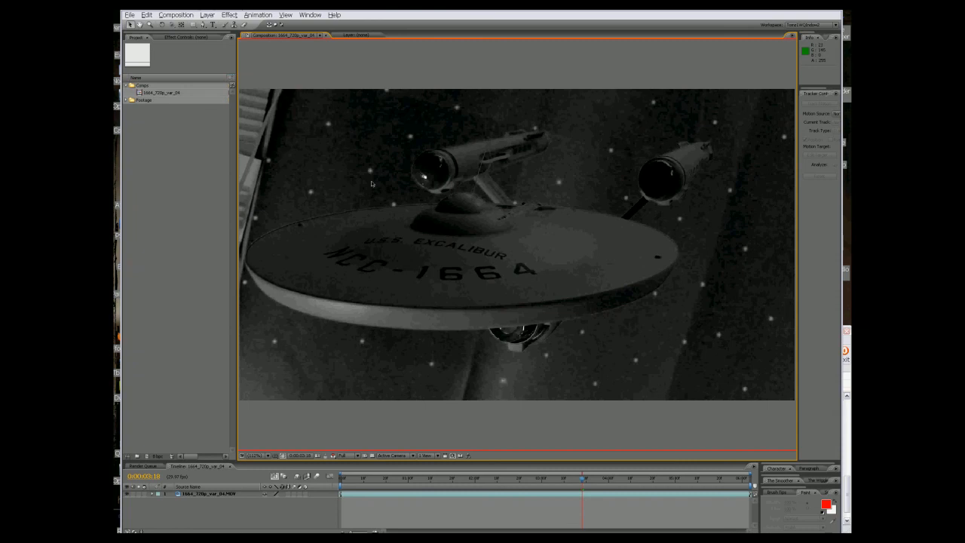
Inspect the tracking dots beside the ship's front engine nacelle up close in the red channel and in the green channel
{"action": "key", "text": "h"}
{"action": "left_click_drag", "start_coordinate": [444, 92], "coordinate": [319, 217]}
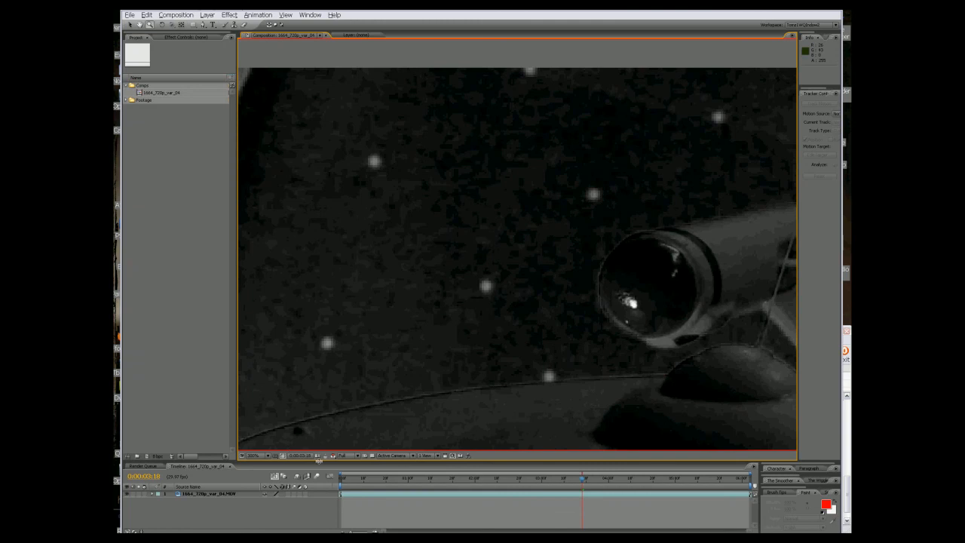
{"action": "left_click", "coordinate": [333, 456]}
{"action": "left_click", "coordinate": [348, 491]}
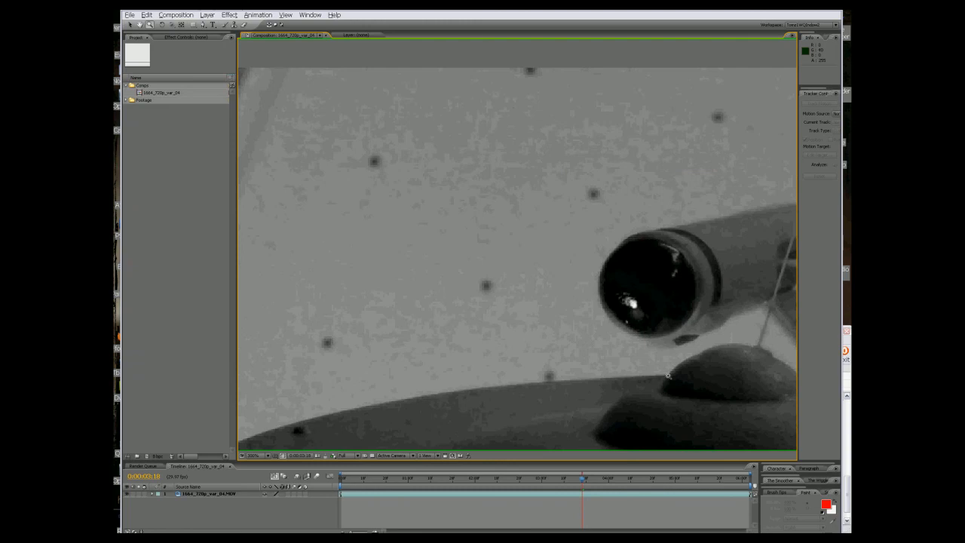
Compare the noise on the saucer around the U.S.S. Excalibur lettering in the red and green channels, ending on green
{"action": "left_click_drag", "start_coordinate": [586, 383], "coordinate": [521, 181]}
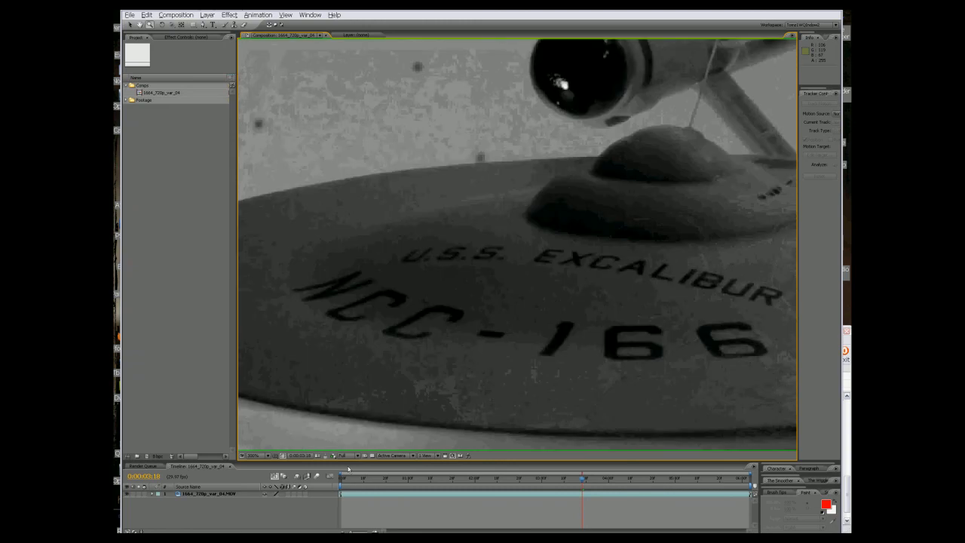
{"action": "left_click", "coordinate": [333, 455]}
{"action": "left_click", "coordinate": [353, 473]}
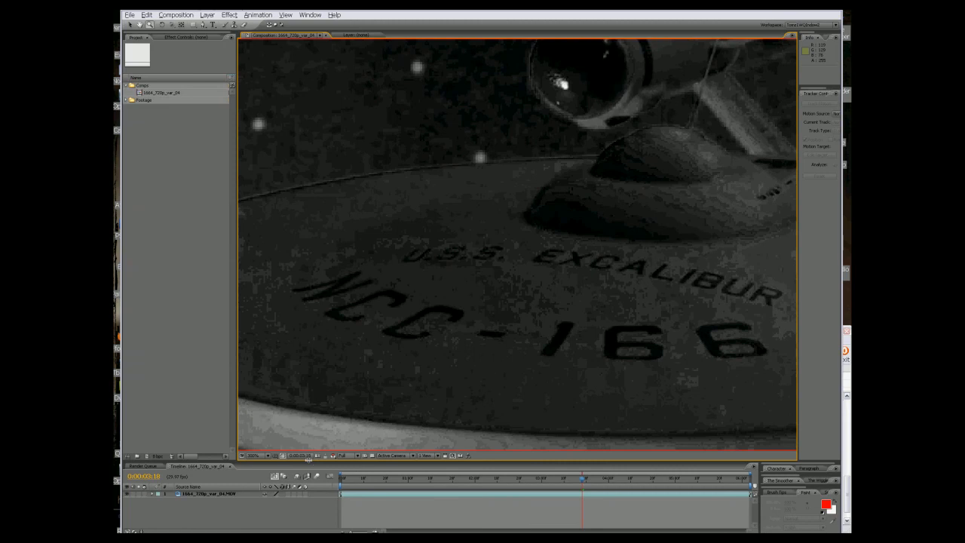
{"action": "left_click", "coordinate": [334, 456]}
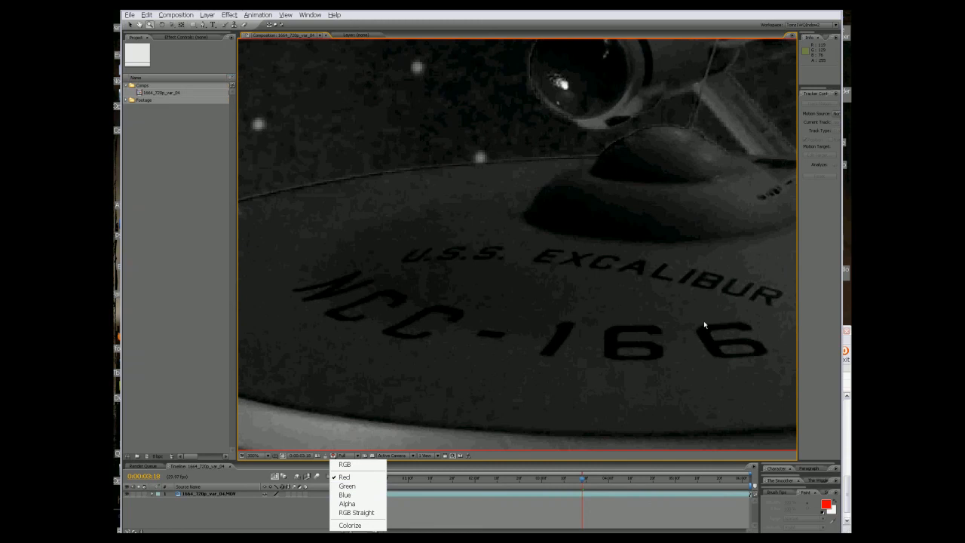
{"action": "left_click", "coordinate": [347, 486]}
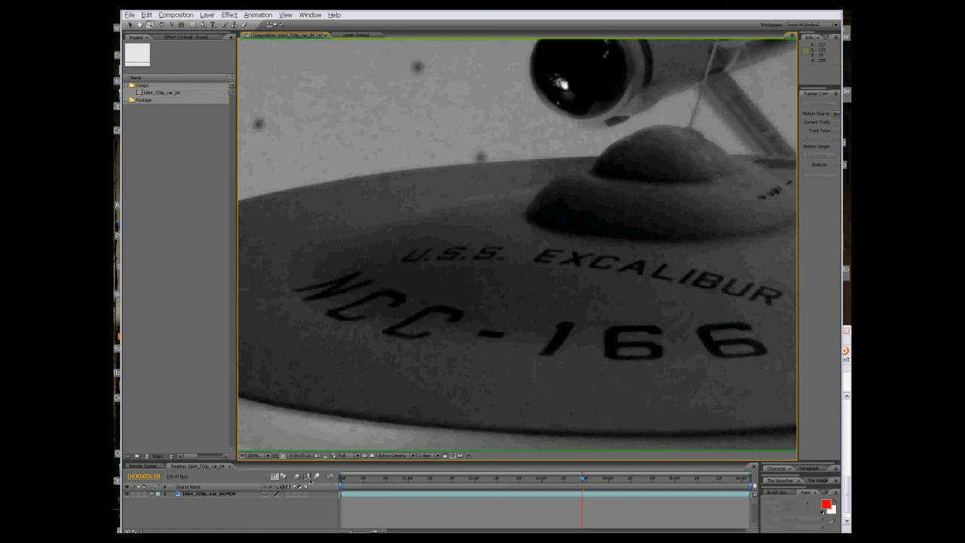
Display only the blue channel and examine the noise across the nacelle, the whole frame and the far side of the saucer
{"action": "left_click", "coordinate": [334, 455]}
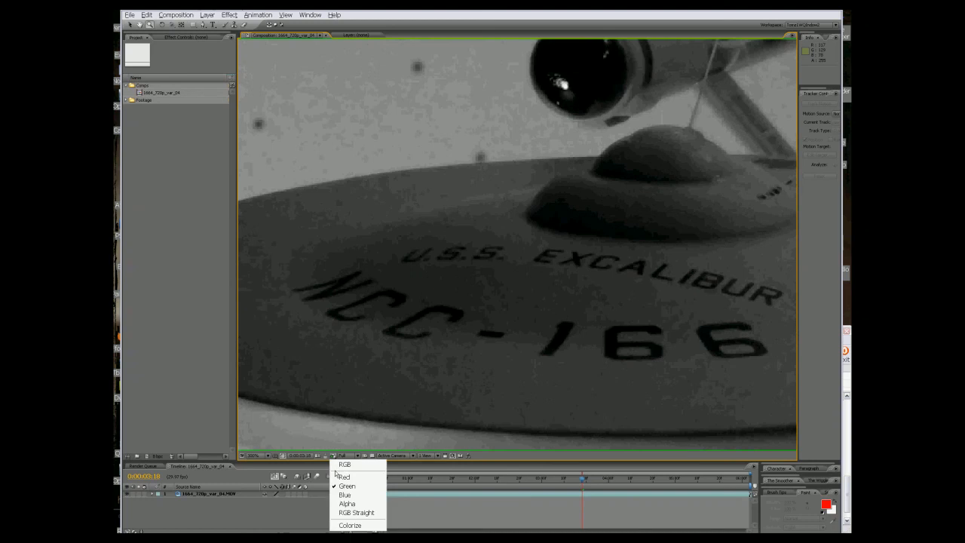
{"action": "left_click", "coordinate": [344, 495]}
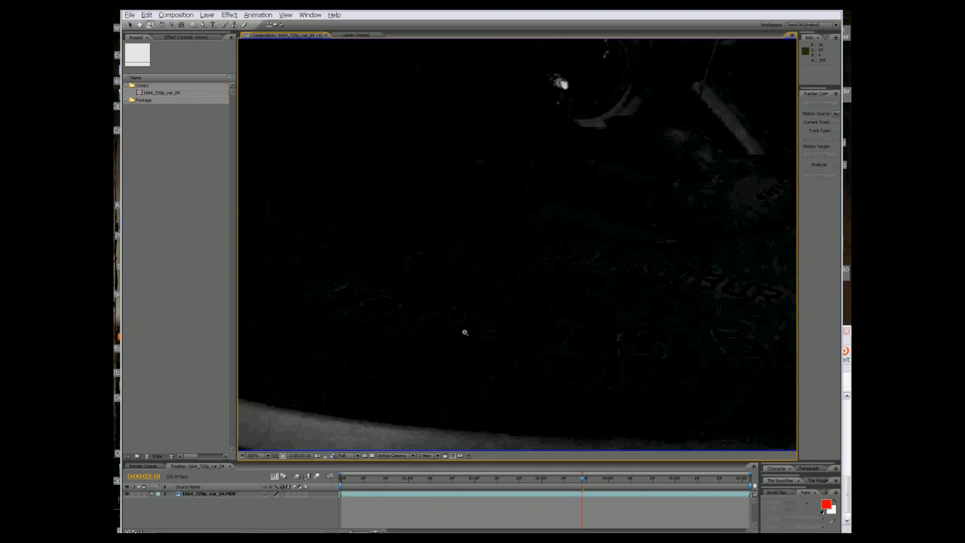
{"action": "left_click_drag", "start_coordinate": [463, 343], "coordinate": [451, 306]}
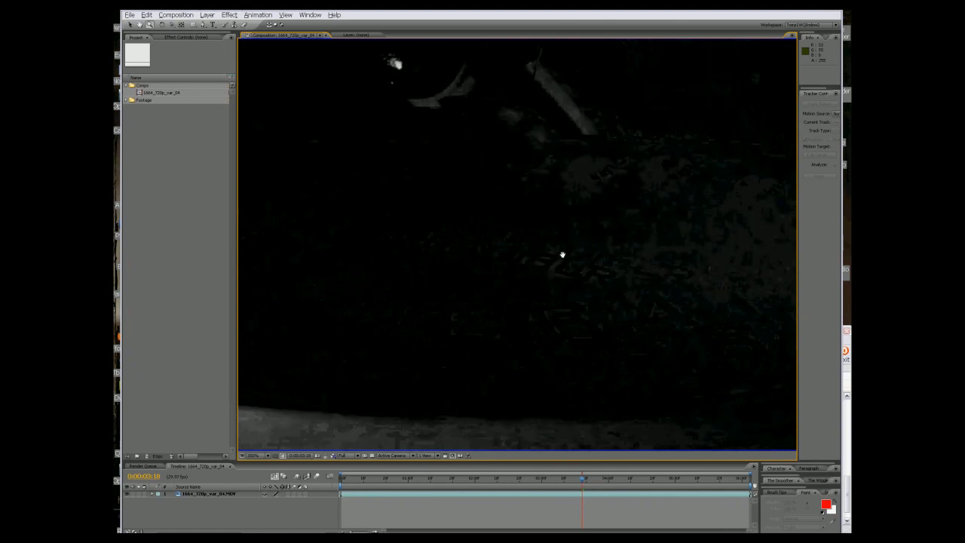
{"action": "left_click_drag", "start_coordinate": [563, 254], "coordinate": [410, 258]}
{"action": "left_click_drag", "start_coordinate": [370, 161], "coordinate": [521, 267]}
{"action": "left_click_drag", "start_coordinate": [371, 254], "coordinate": [532, 307]}
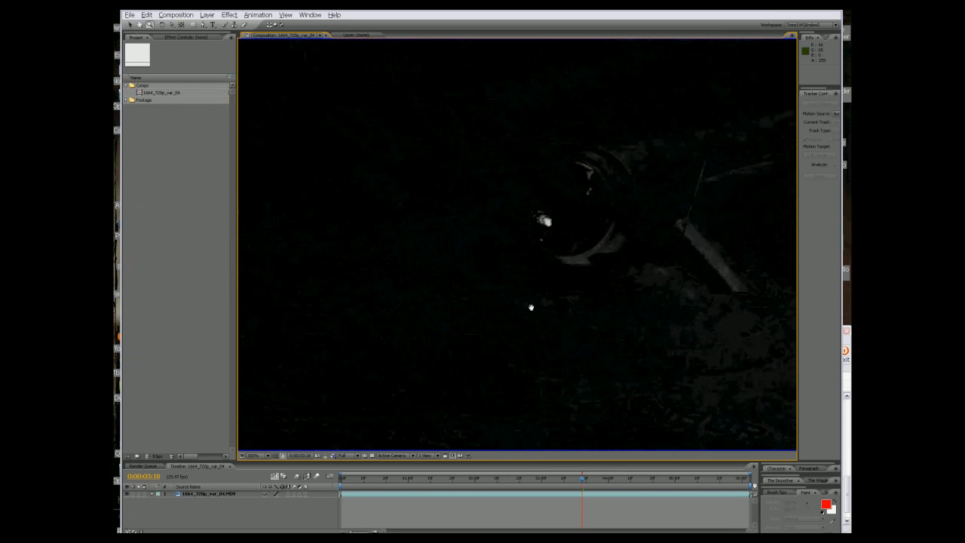
{"action": "left_click_drag", "start_coordinate": [419, 274], "coordinate": [489, 261]}
{"action": "scroll", "coordinate": [467, 258], "scroll_direction": "down", "scroll_amount": 1}
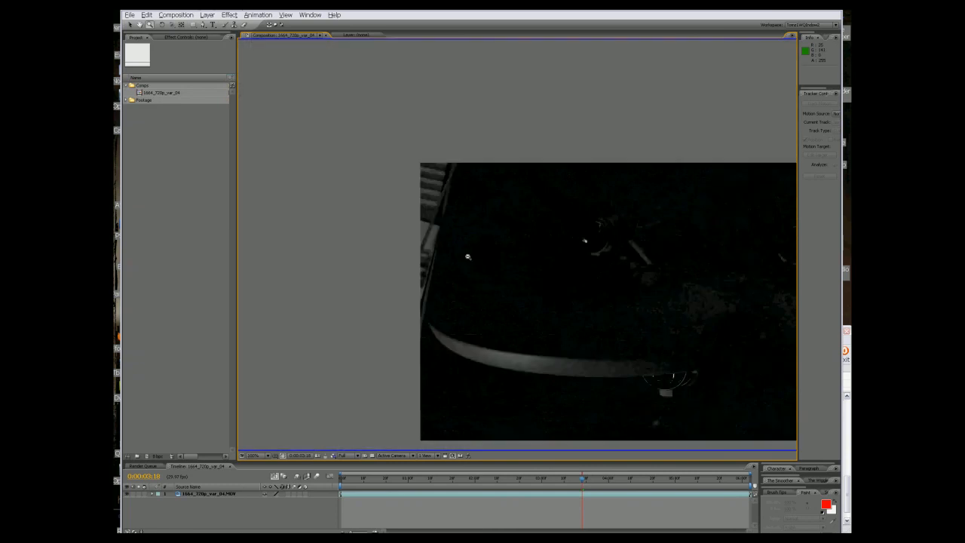
{"action": "left_click_drag", "start_coordinate": [556, 308], "coordinate": [427, 271]}
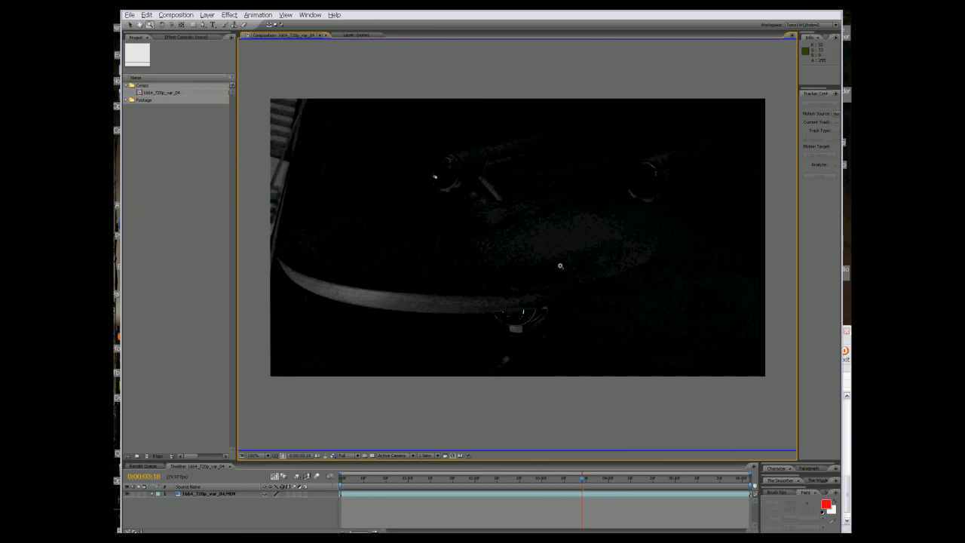
{"action": "left_click_drag", "start_coordinate": [626, 198], "coordinate": [454, 311]}
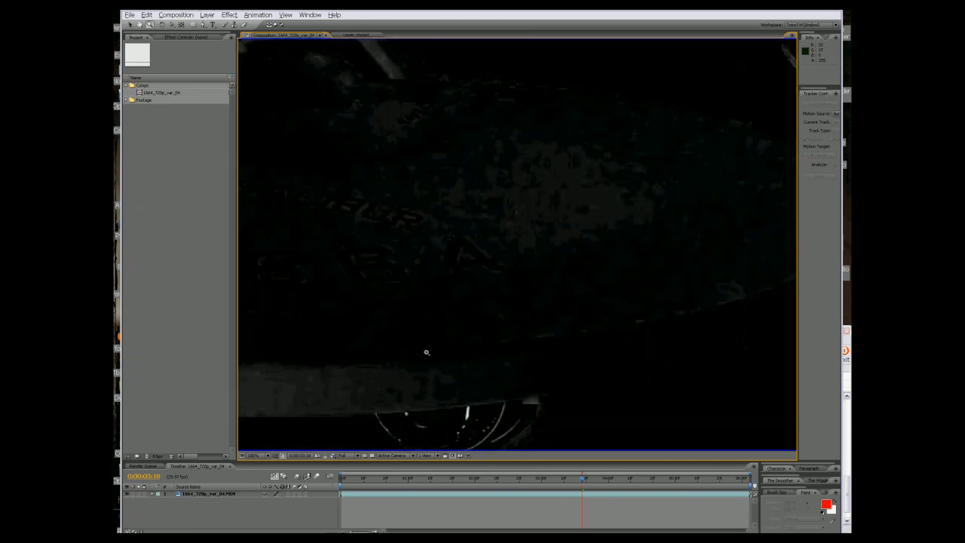
Compare the saucer's far side and rim in the red, blue and green channels, ending on green
{"action": "left_click", "coordinate": [334, 455]}
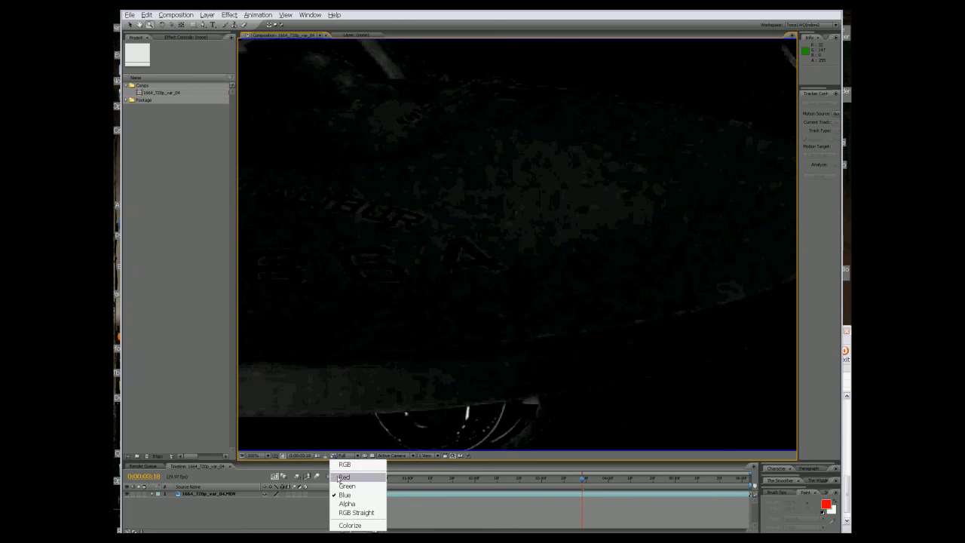
{"action": "left_click", "coordinate": [344, 477]}
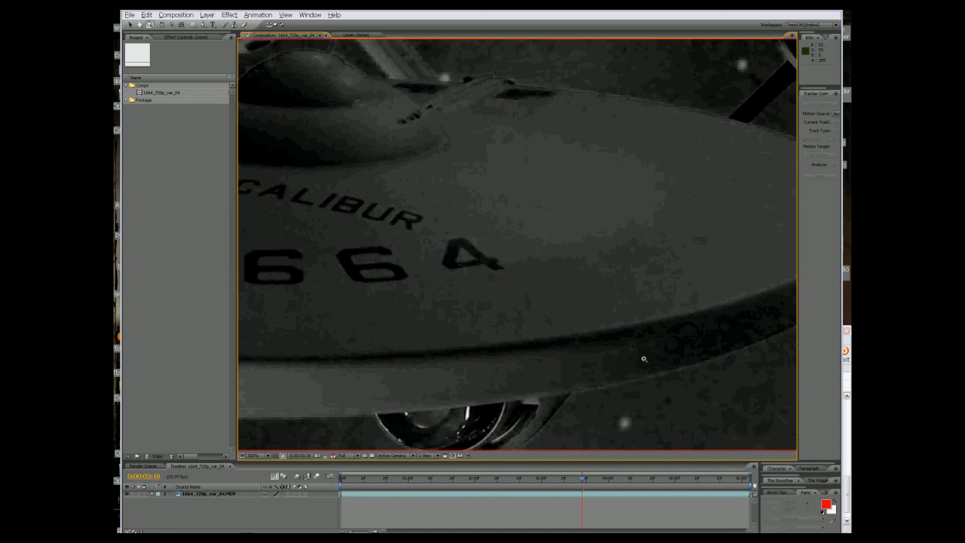
{"action": "left_click", "coordinate": [336, 456]}
{"action": "left_click", "coordinate": [351, 495]}
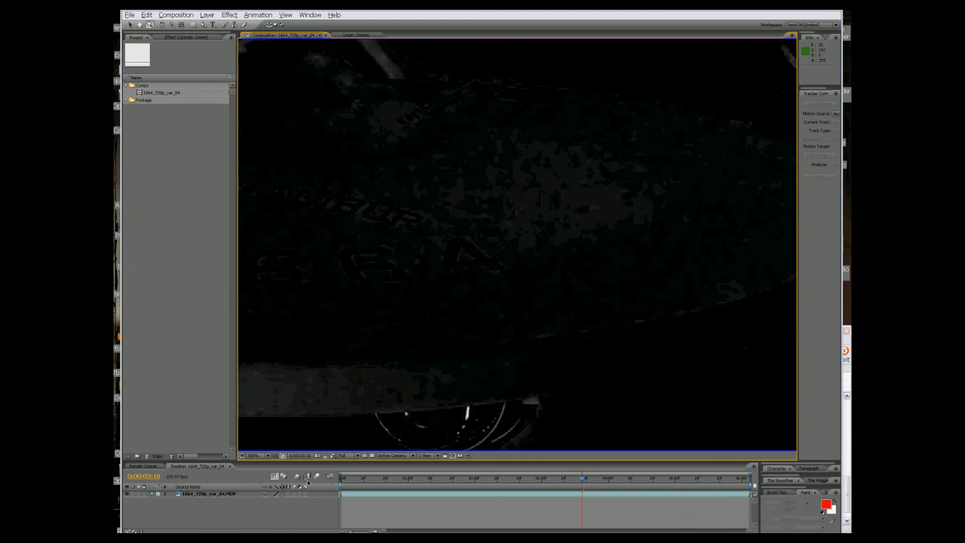
{"action": "left_click", "coordinate": [332, 456]}
{"action": "left_click", "coordinate": [343, 487]}
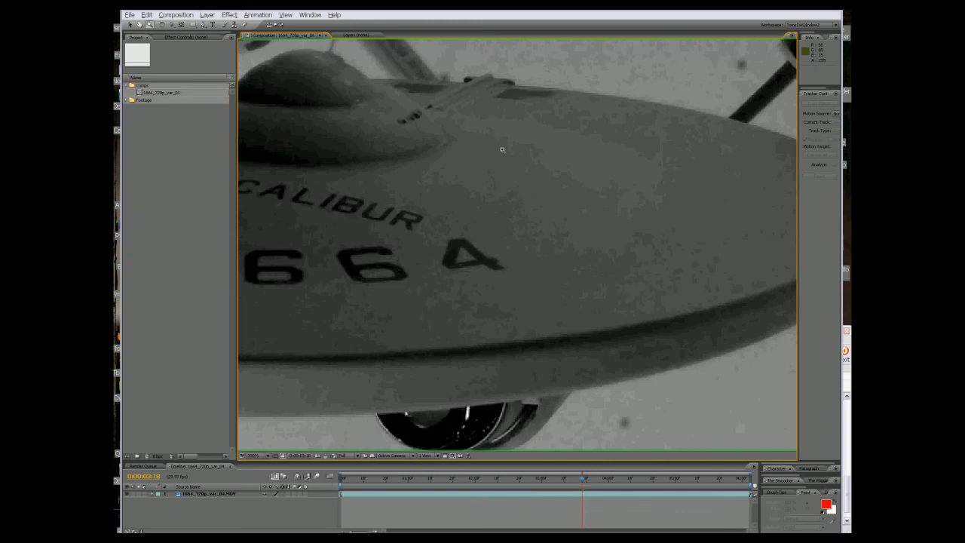
Review the green channel at different magnifications, ending with the whole starship frame centred in the viewer at 100%
{"action": "scroll", "coordinate": [500, 161], "scroll_direction": "down", "scroll_amount": 4}
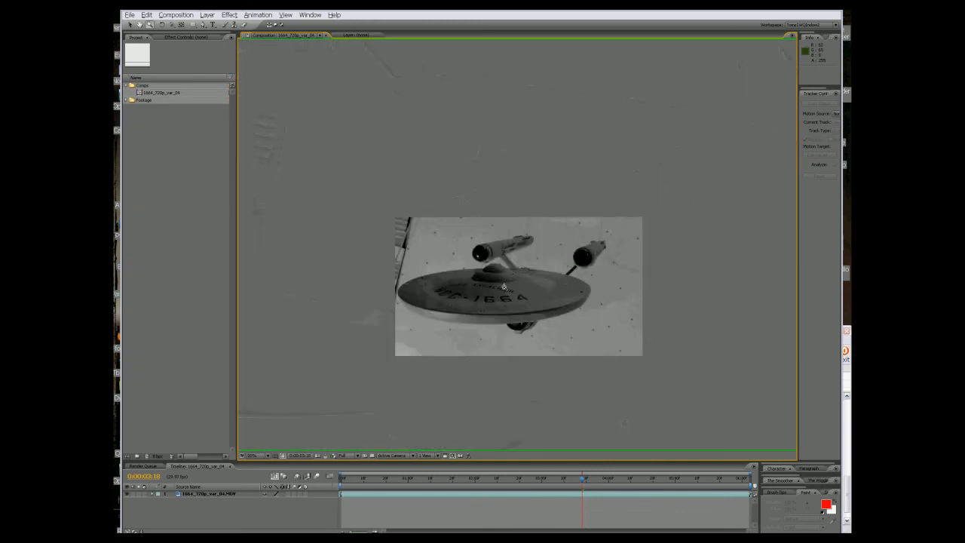
{"action": "scroll", "coordinate": [506, 292], "scroll_direction": "up", "scroll_amount": 8}
{"action": "scroll", "coordinate": [506, 293], "scroll_direction": "down", "scroll_amount": 7}
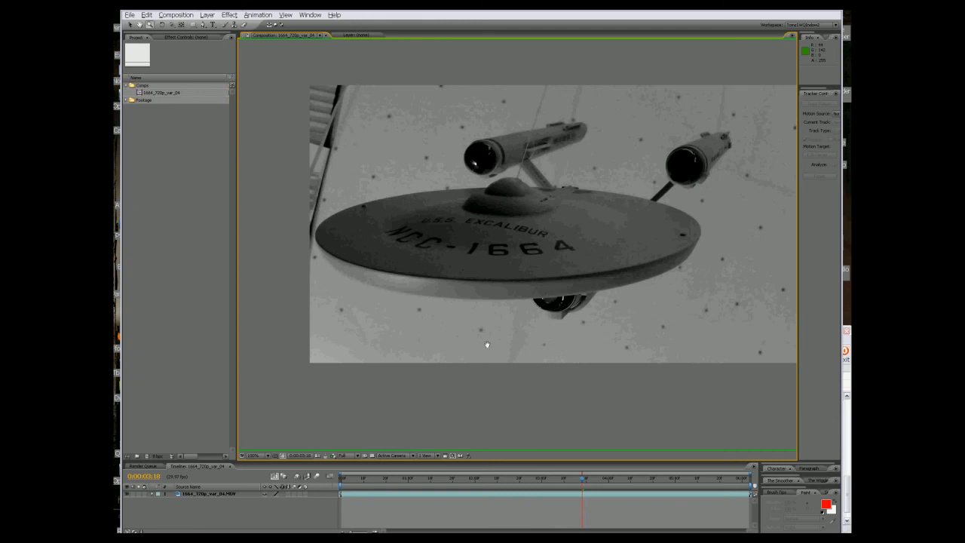
{"action": "left_click_drag", "start_coordinate": [458, 354], "coordinate": [444, 360]}
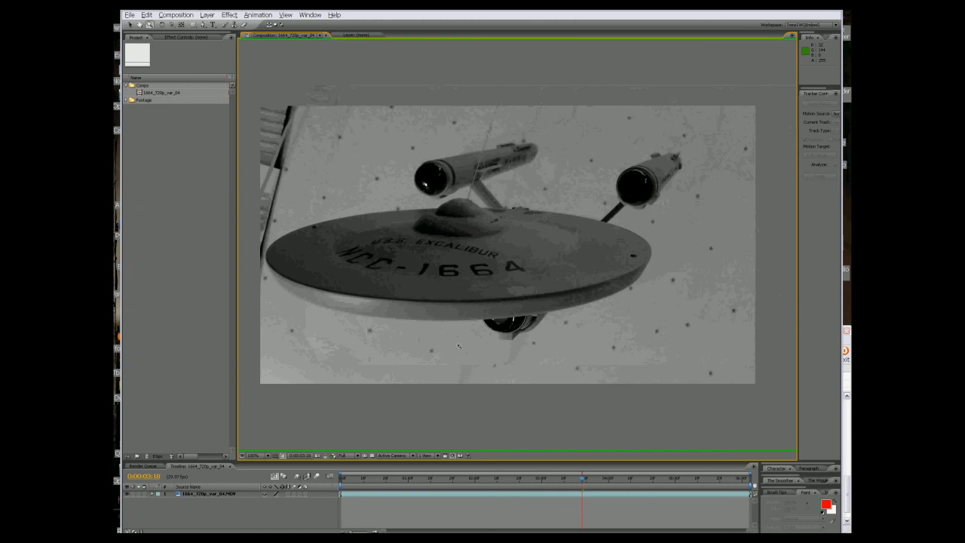